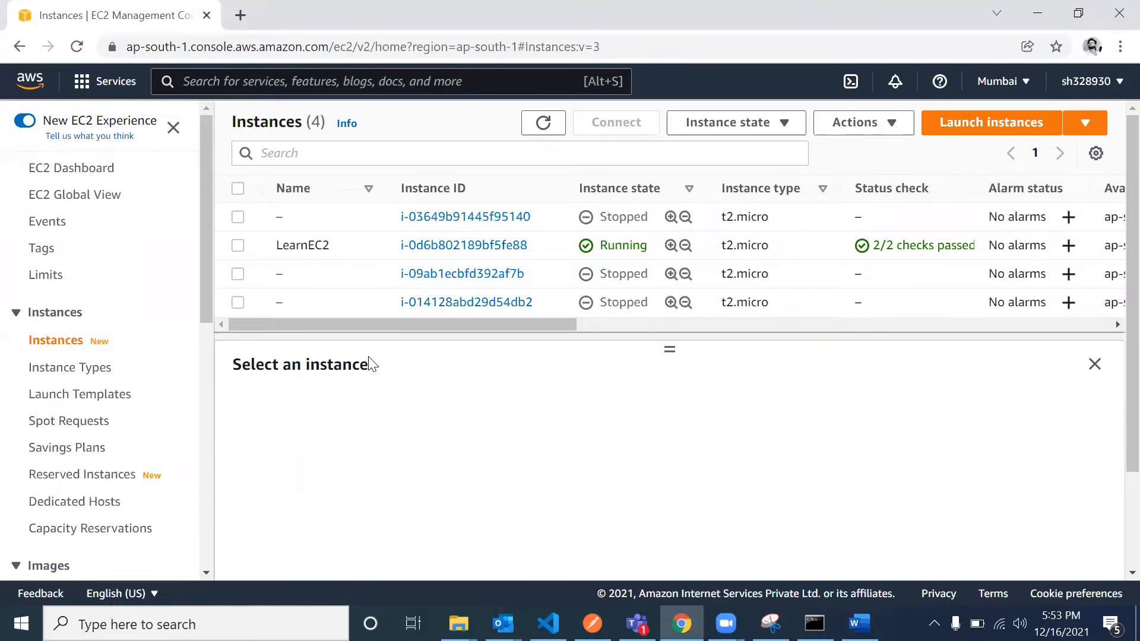
click(813, 622)
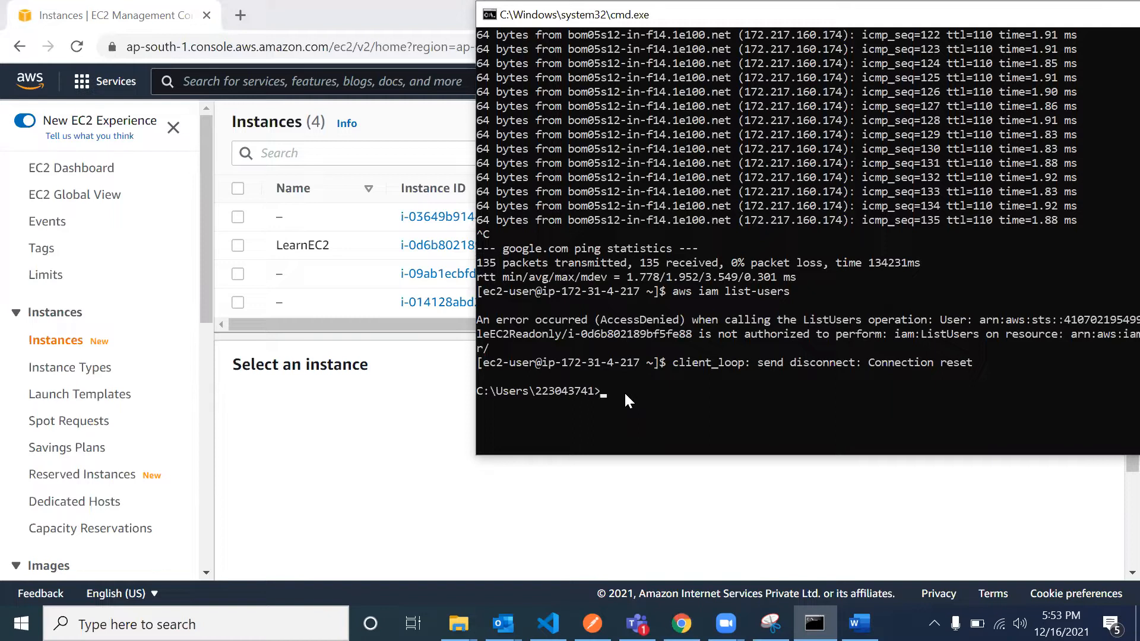
key(ctrl+v)
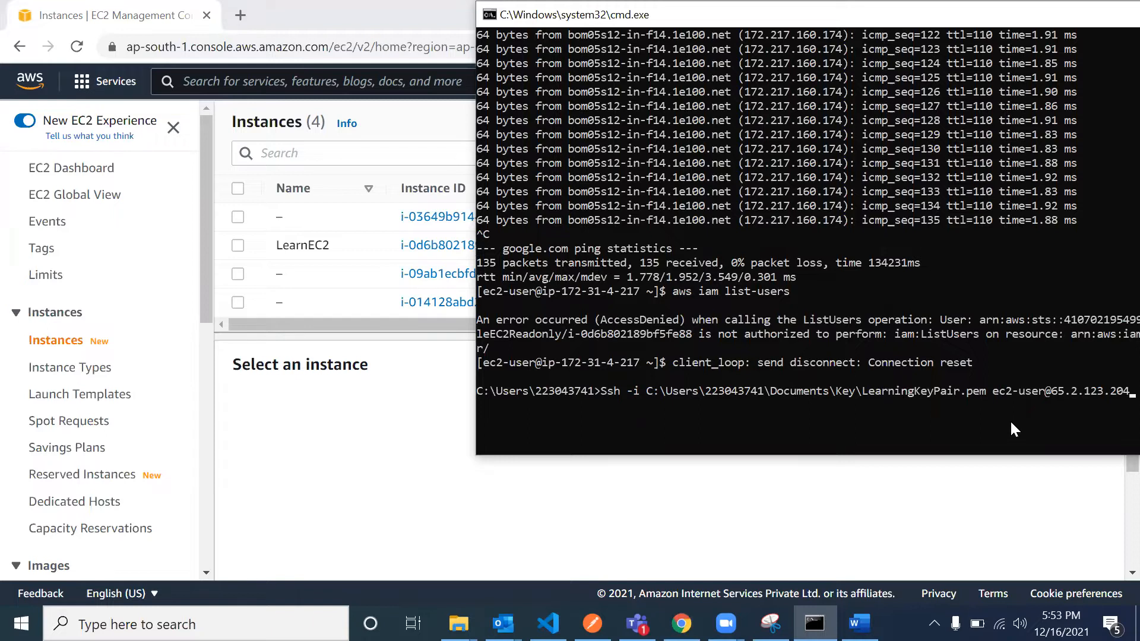
key(Return)
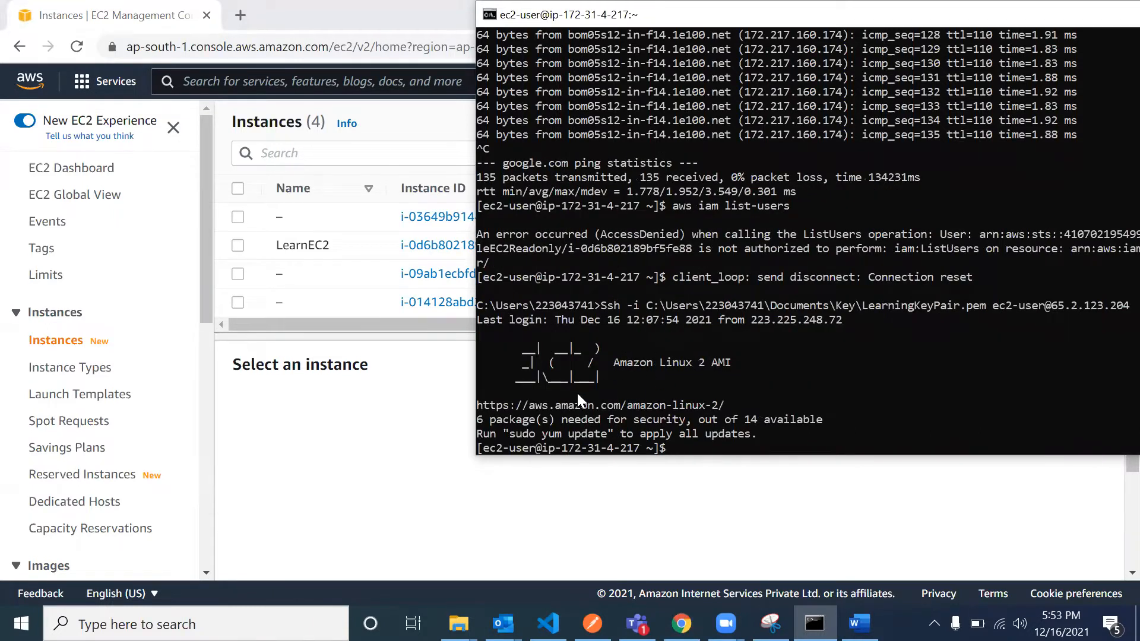
text(aws iam list-users)
key(Return)
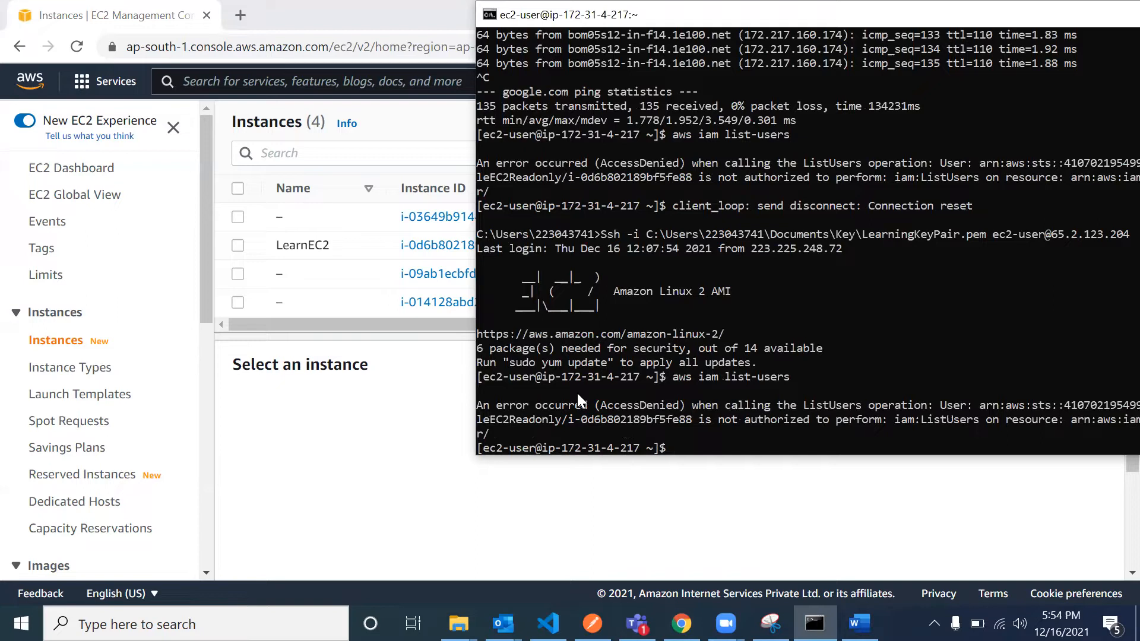
Switch back to Chrome and duplicate the browser tab with the EC2 instances list
click(446, 360)
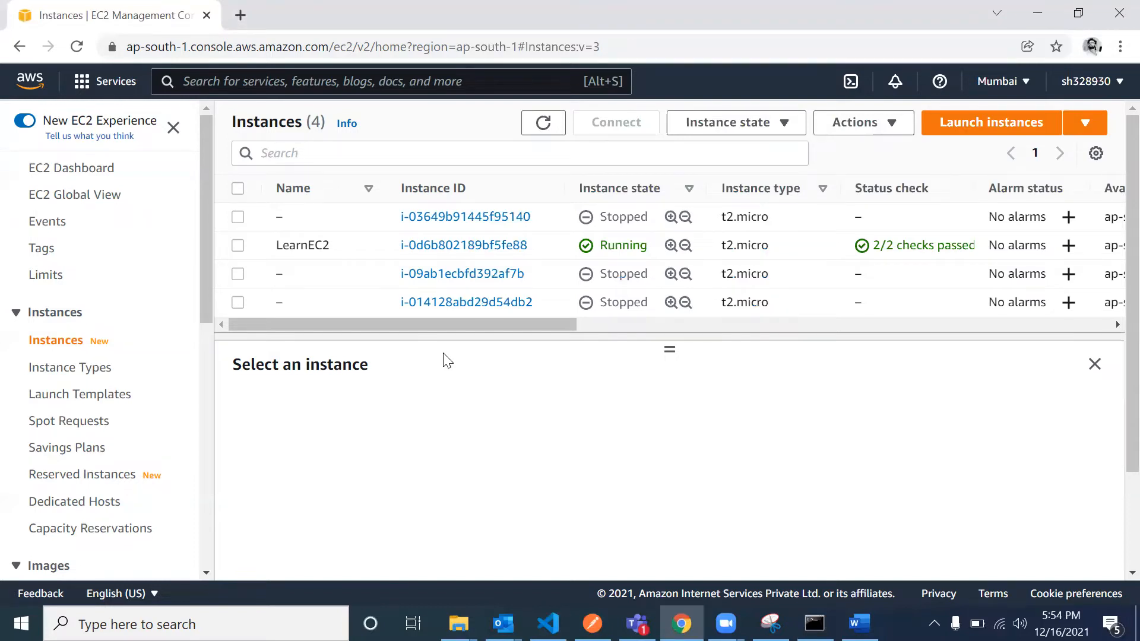
right_click(128, 21)
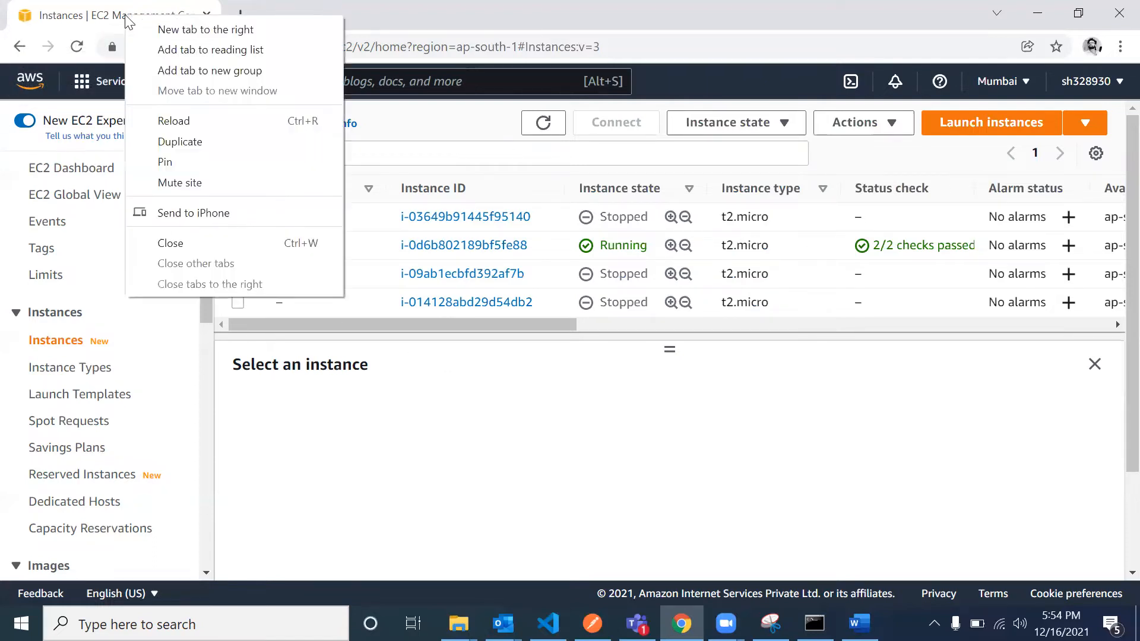
click(174, 143)
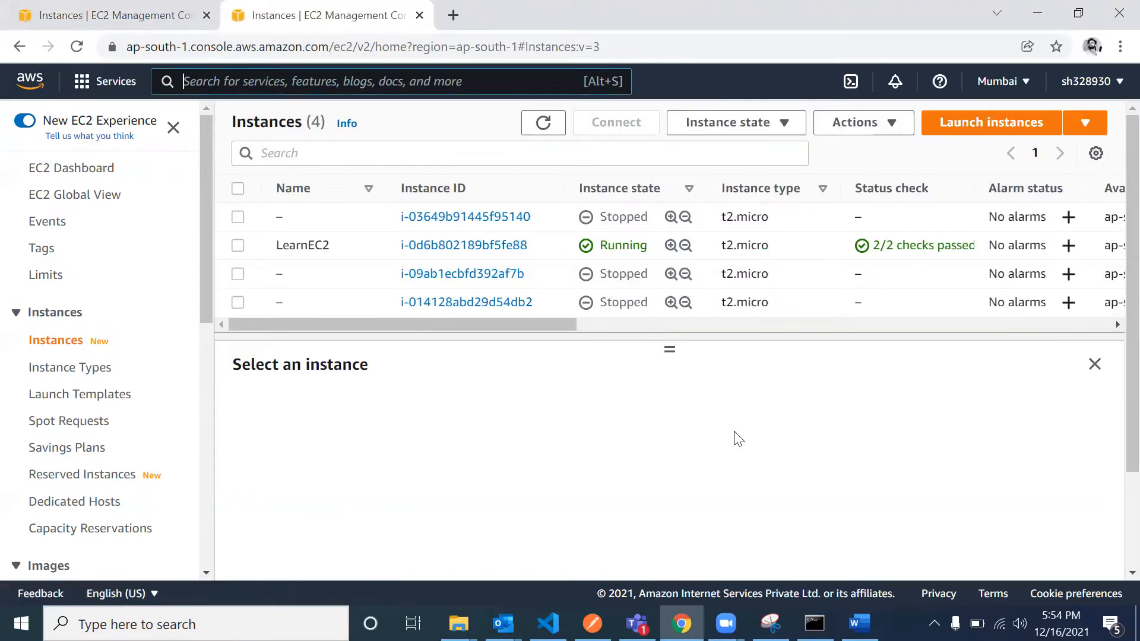
Switch to the SSH session in the Command Prompt and ping google.com from the EC2 instance
click(814, 622)
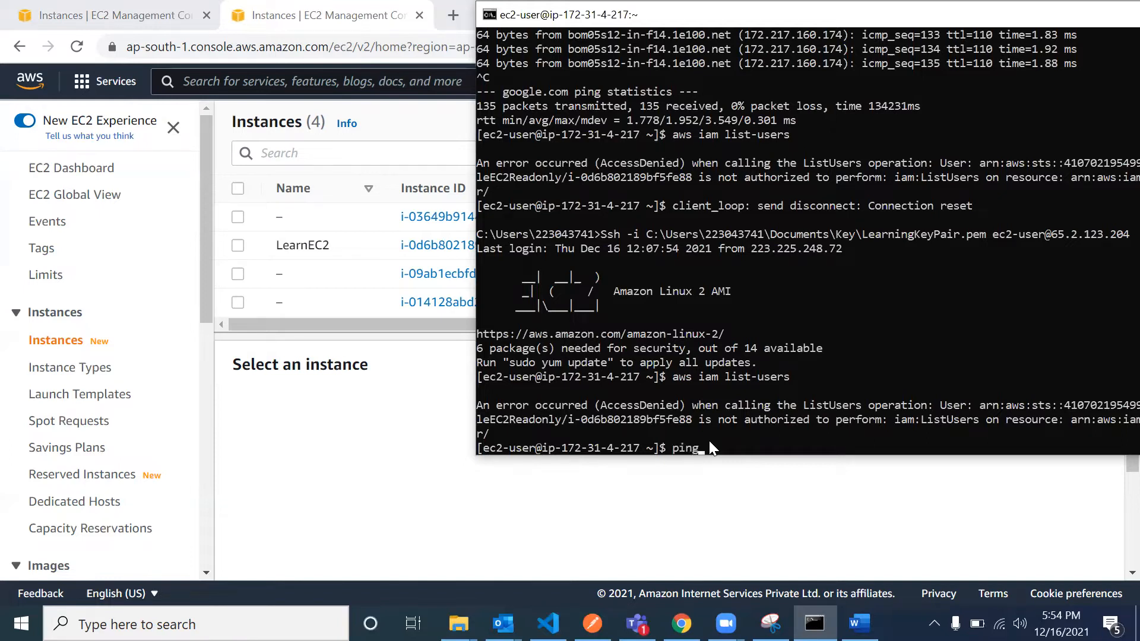
text(gle.com)
key(Return)
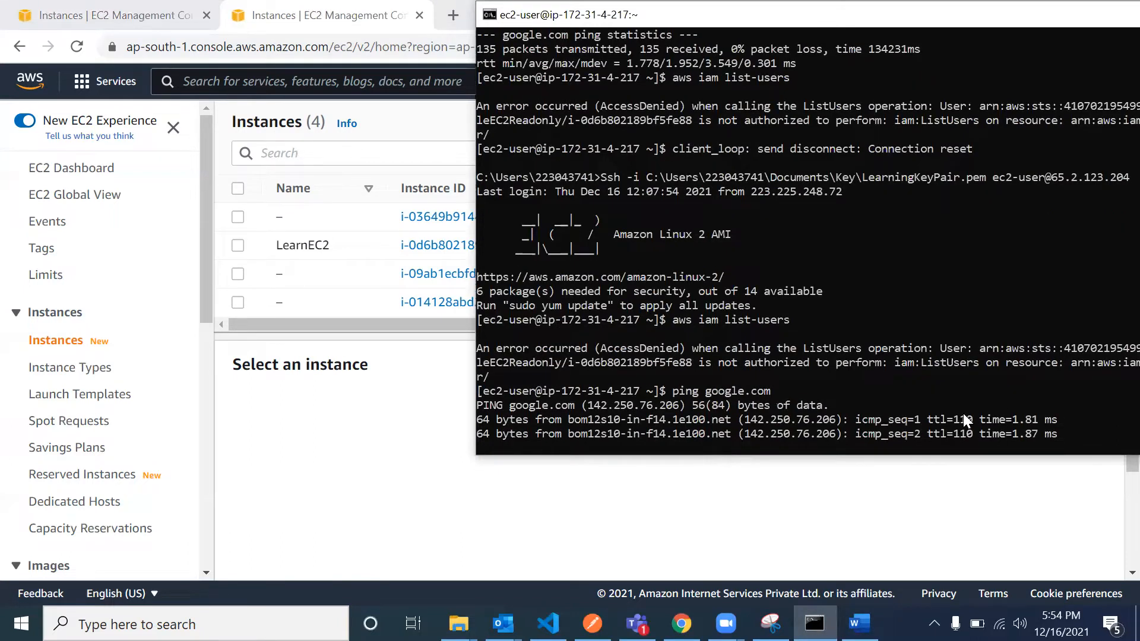
Back in Chrome, search for iam in the duplicated AWS console tab and open the IAM service
click(394, 361)
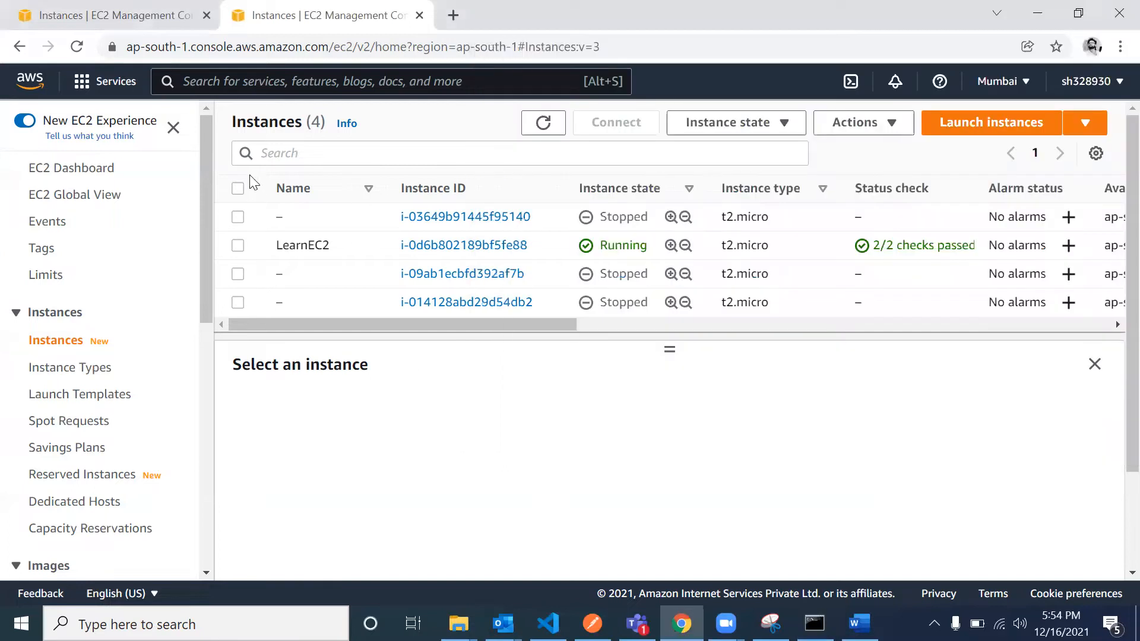
click(244, 81)
text(iam)
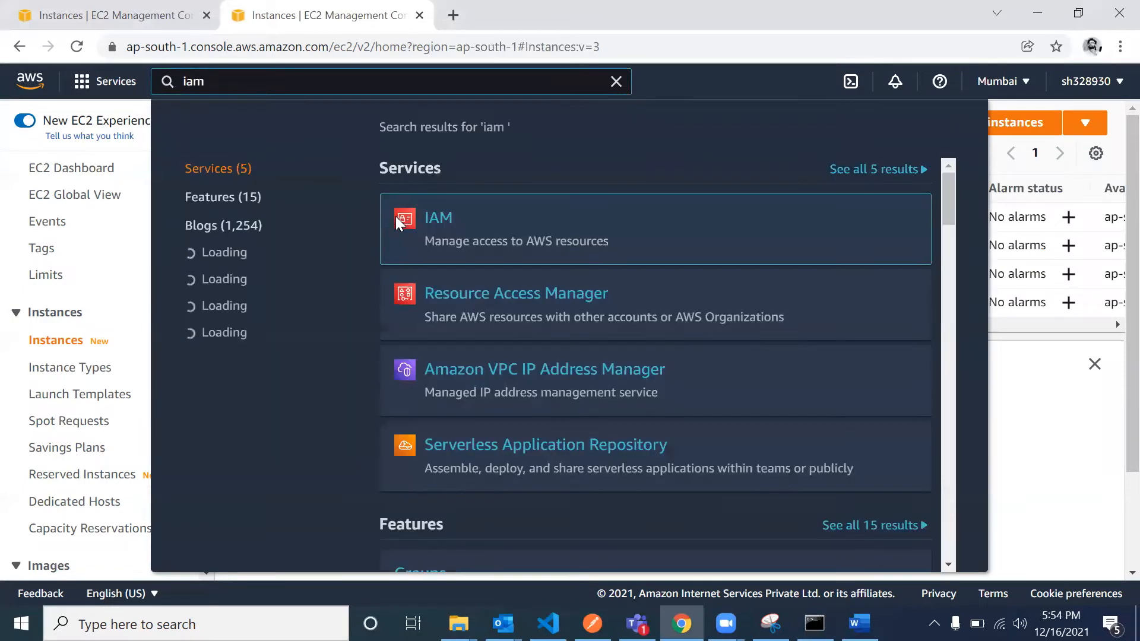
click(432, 227)
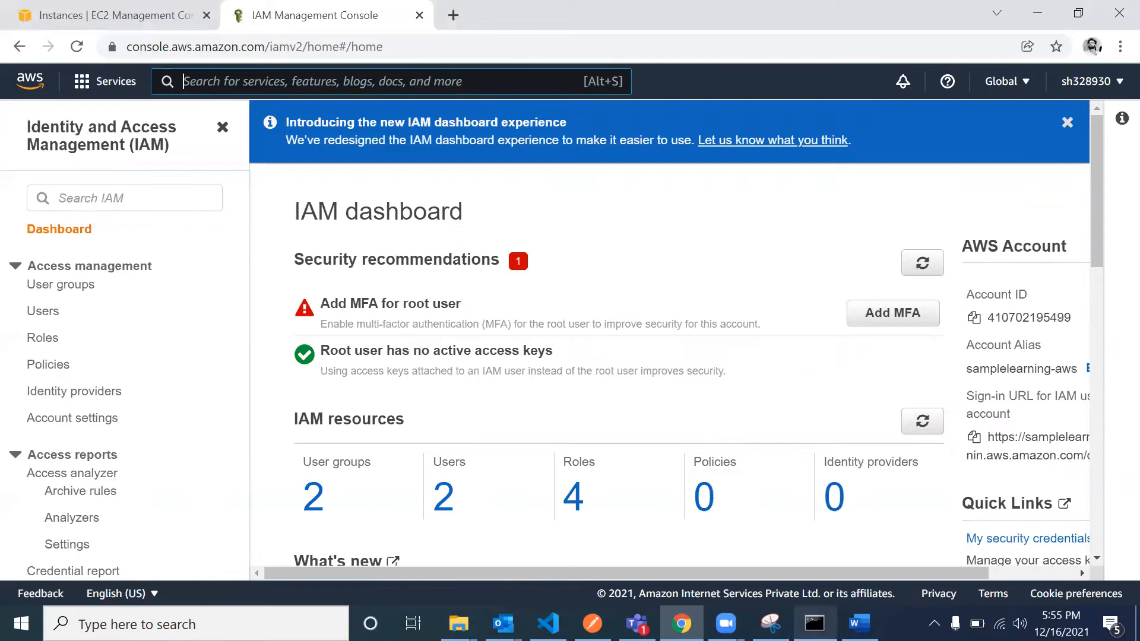
Check the running ping in the Command Prompt, and open the list of roles from the IAM dashboard in Chrome
click(814, 623)
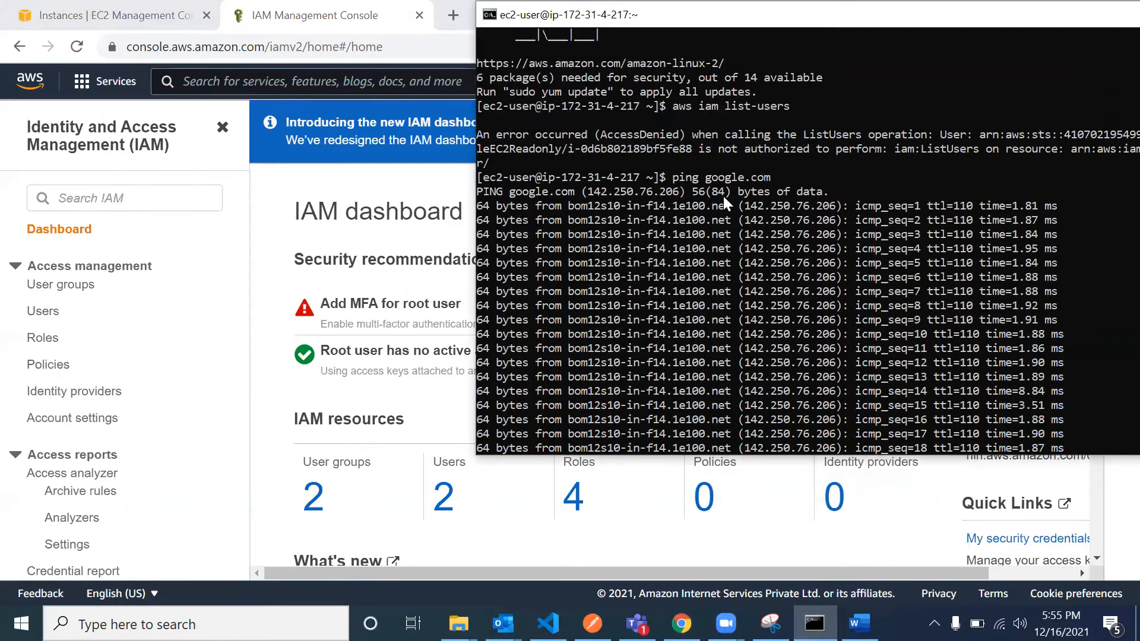
click(260, 209)
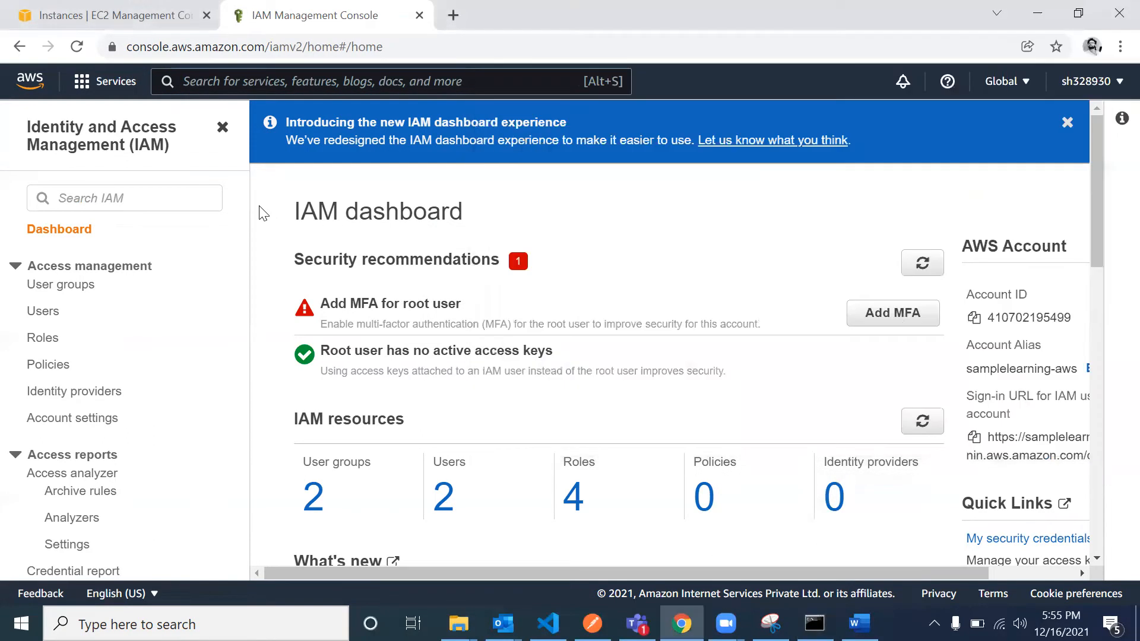
scroll(435, 469, down, 2)
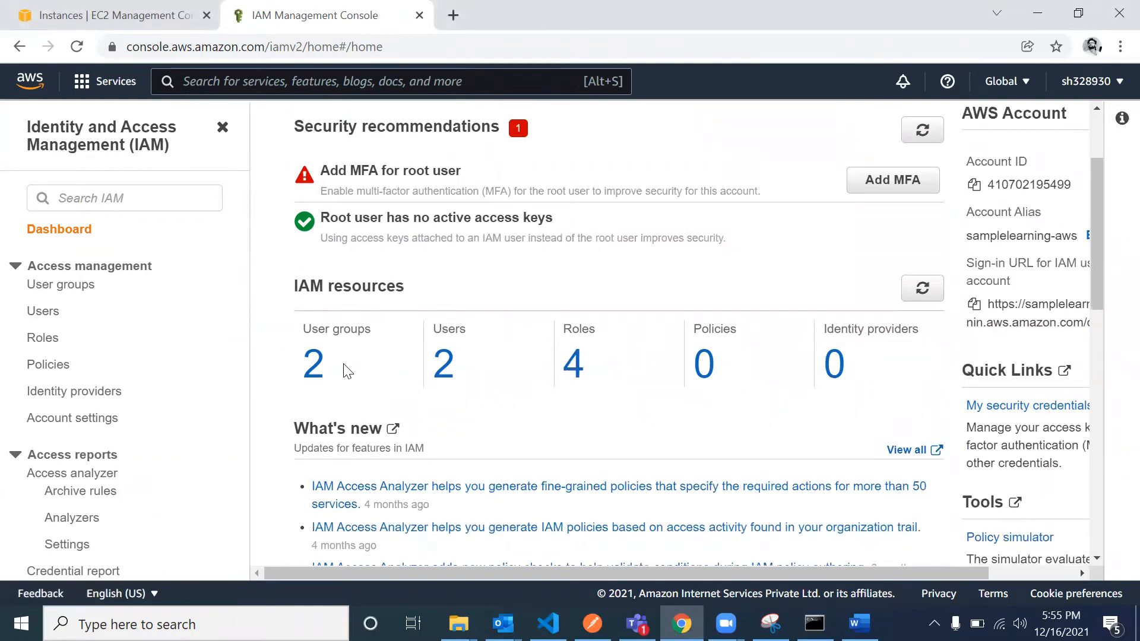
click(573, 365)
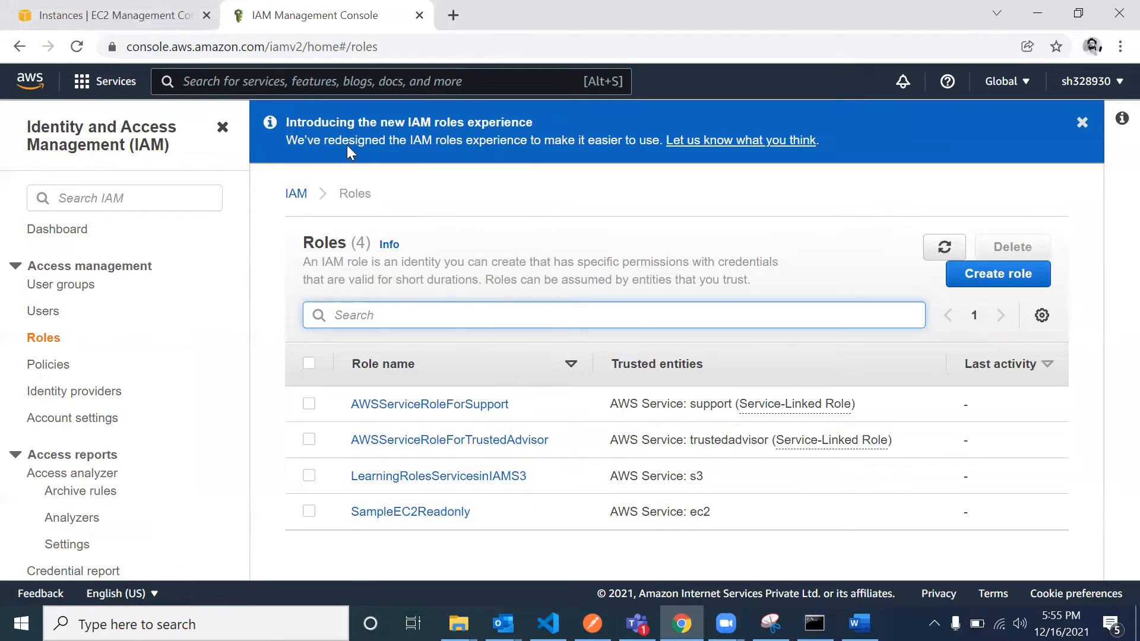
Stop the running ping in the SSH session and enter aws iam list-users at the prompt without running it
click(143, 21)
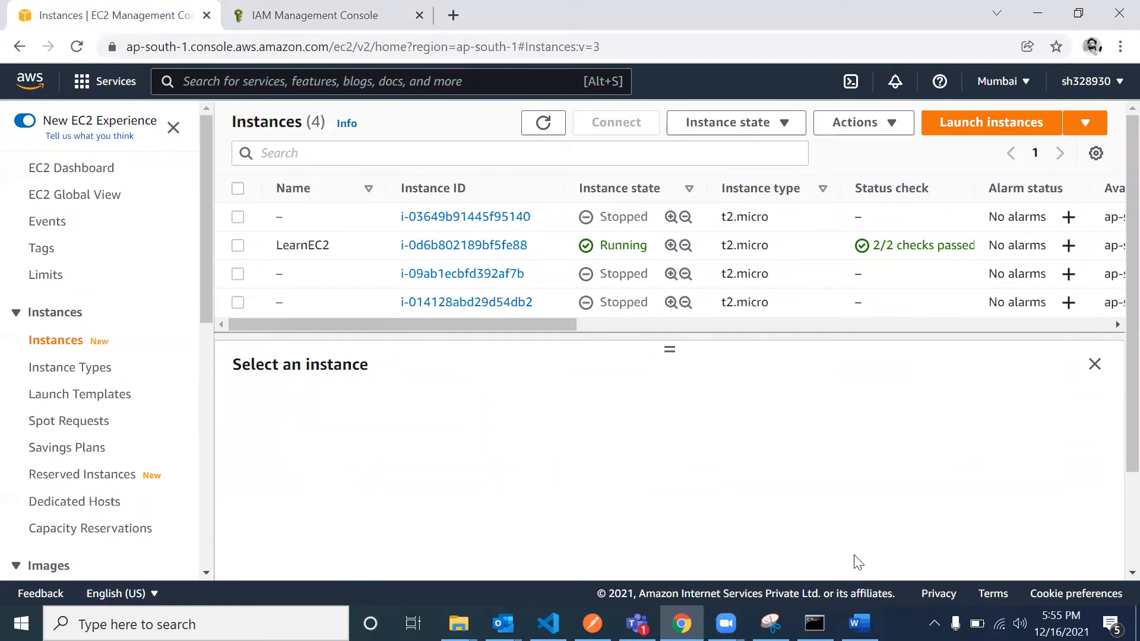
click(814, 624)
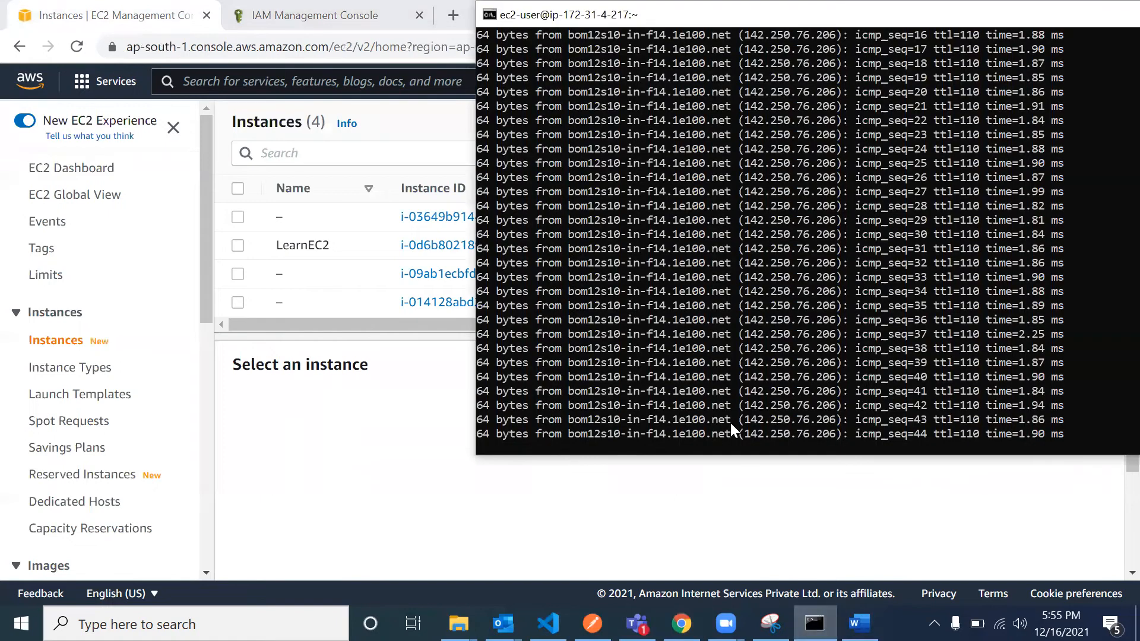
key(ctrl+c)
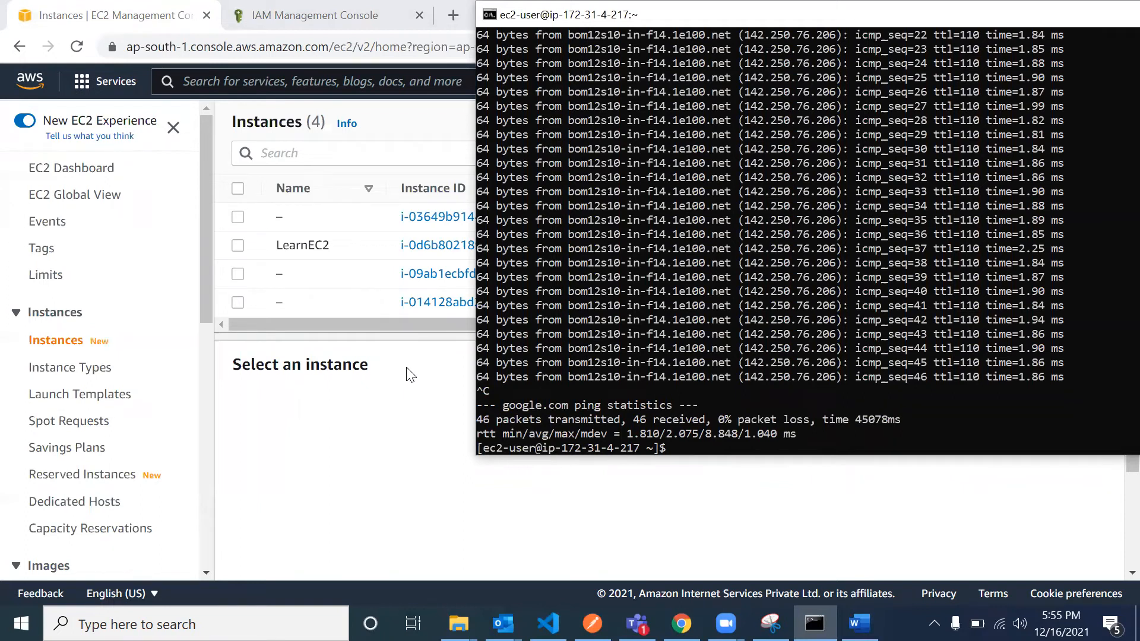
text(aws iam list-users)
In the EC2 instances list in Chrome, select the LearnEC2 instance and open its IAM role modification page
click(399, 374)
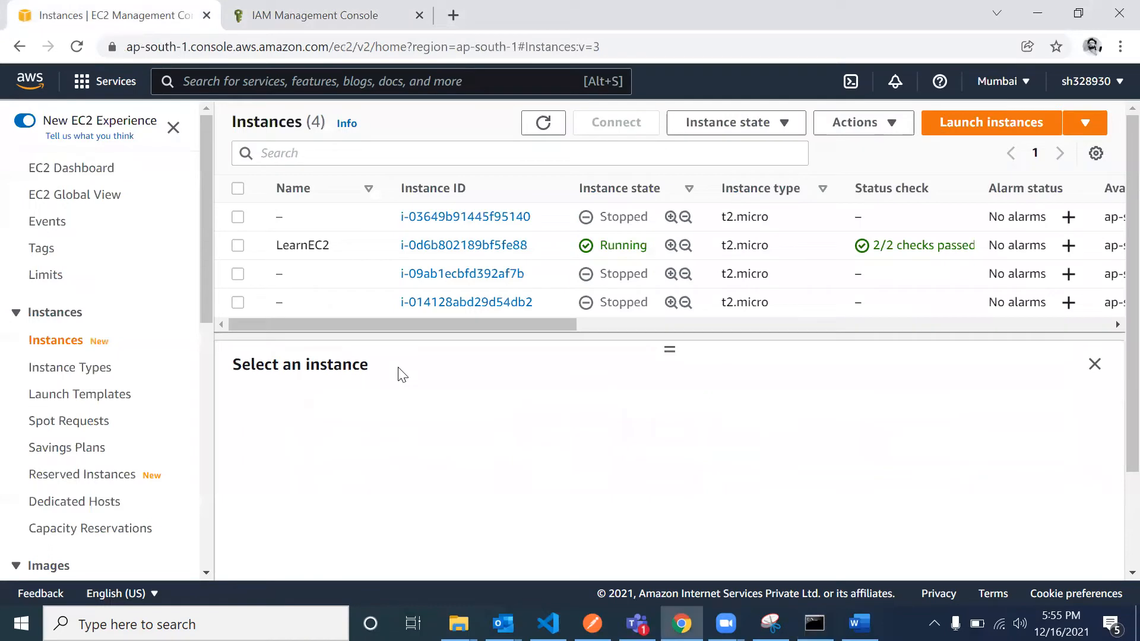
click(238, 246)
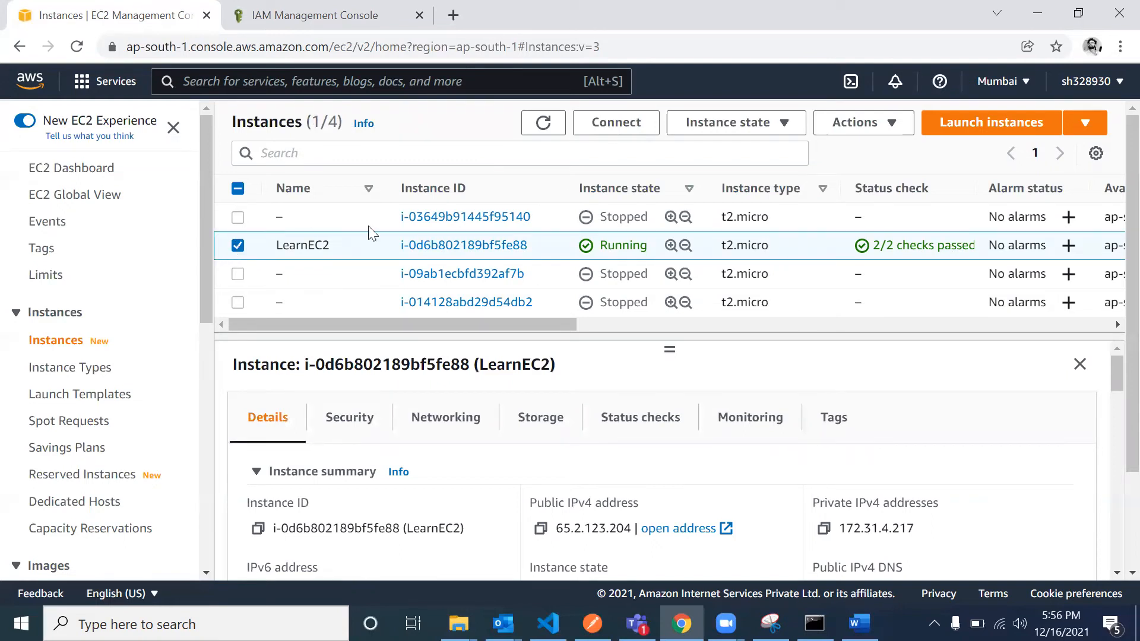
click(890, 124)
mouse_move(890, 288)
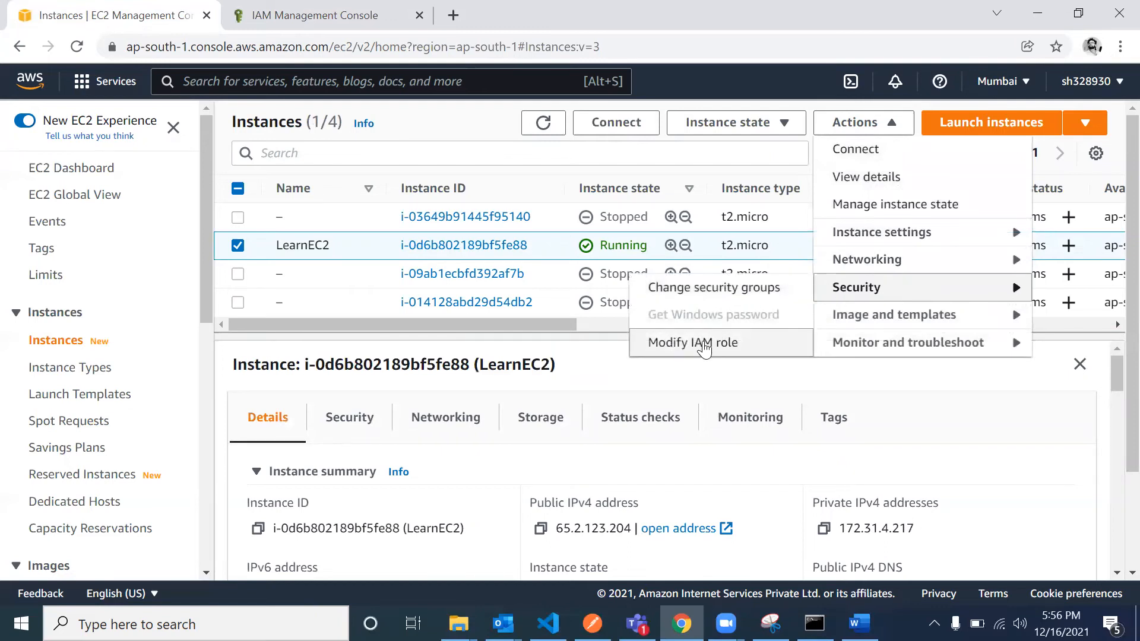
click(703, 342)
Choose SampleEC2Readonly as the IAM role for the LearnEC2 instance and save the assignment
click(346, 373)
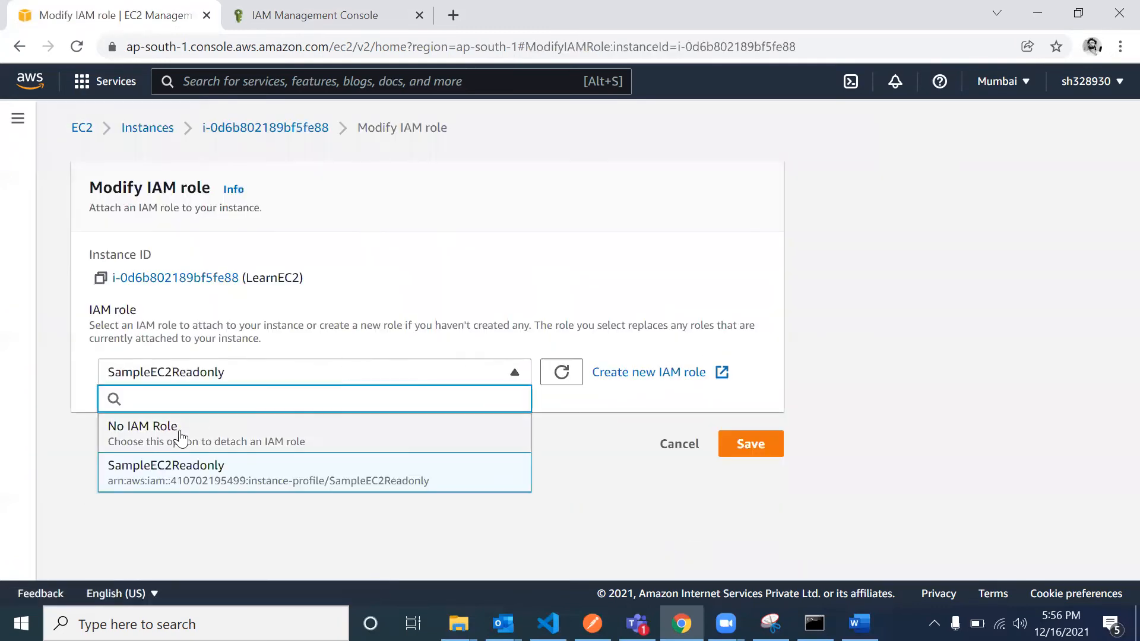
click(158, 480)
click(183, 375)
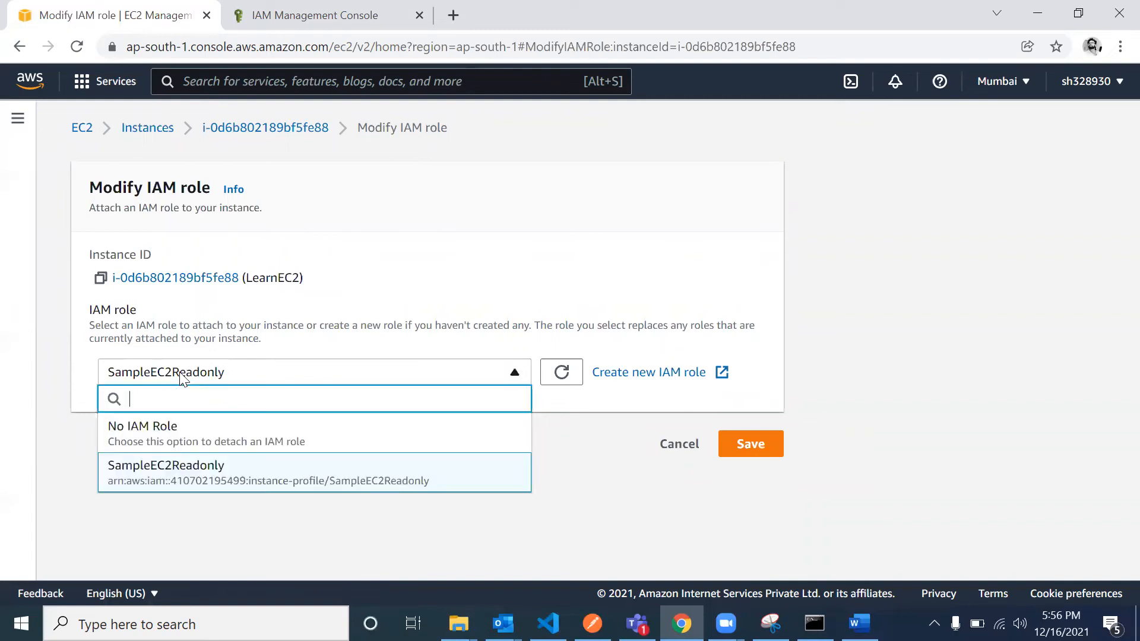
click(589, 462)
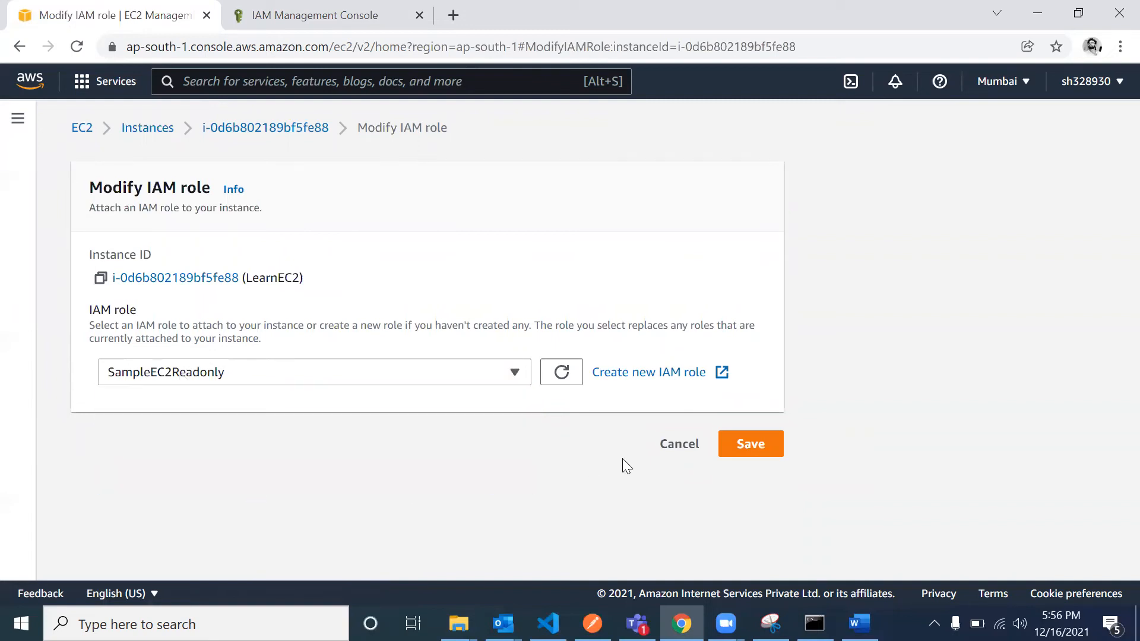
click(745, 446)
Look at the pending command in the Command Prompt, and show the security details of the LearnEC2 instance in Chrome
click(815, 623)
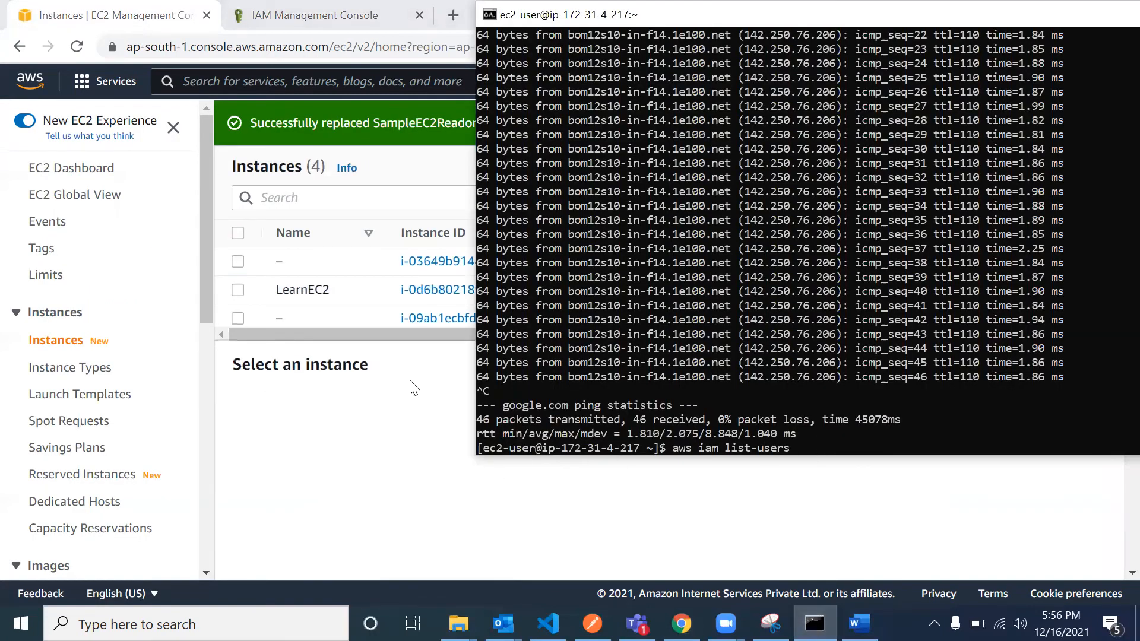
click(413, 365)
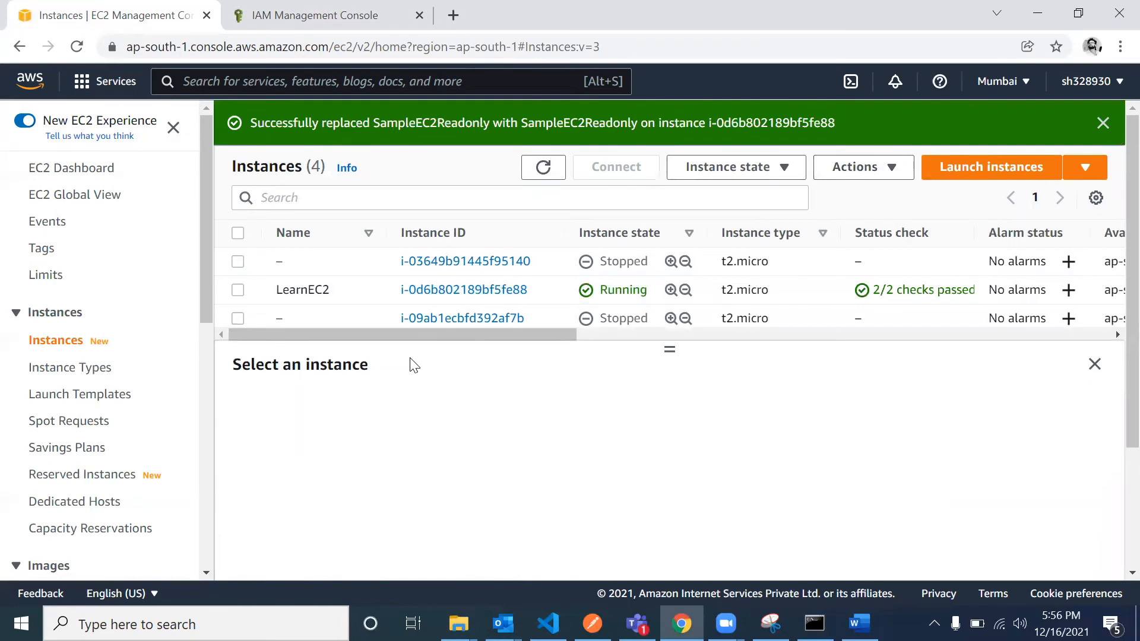
click(237, 290)
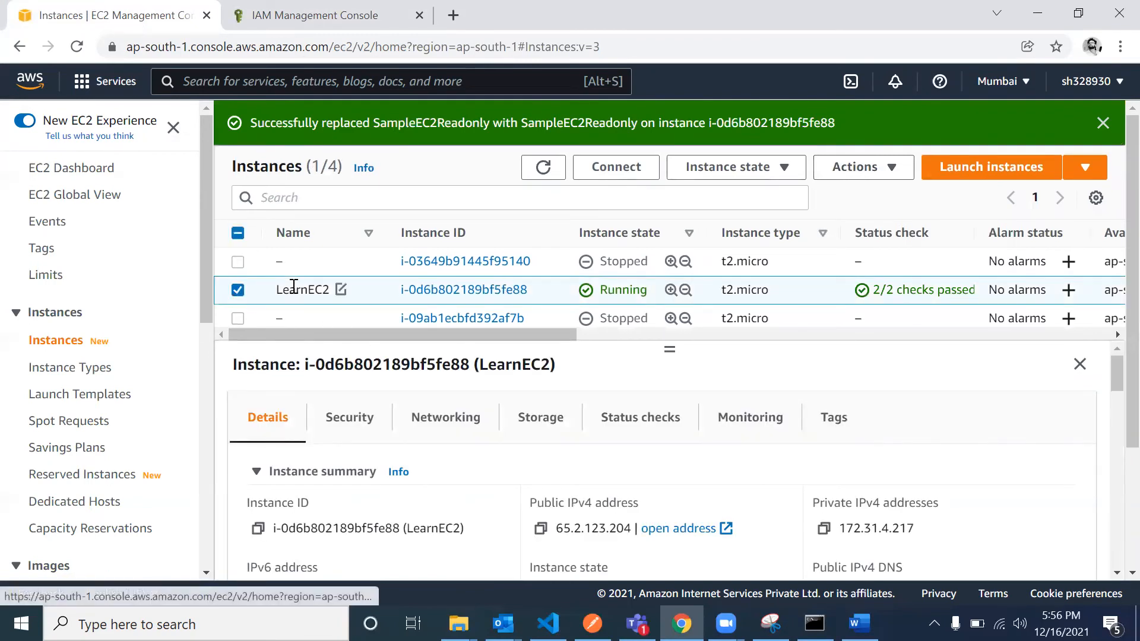
click(348, 416)
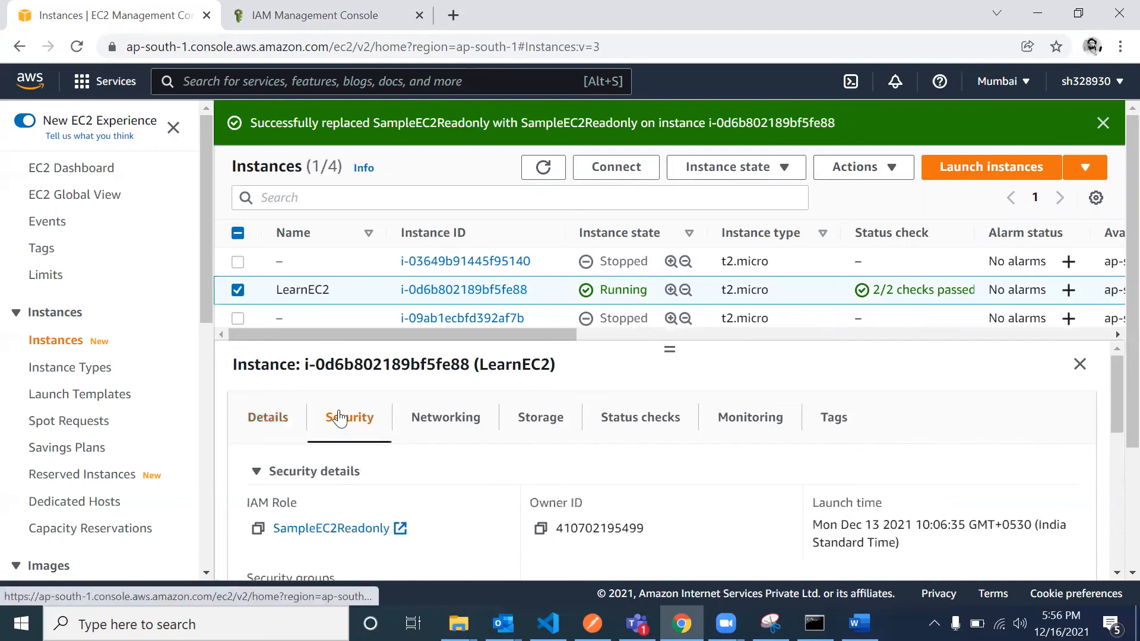